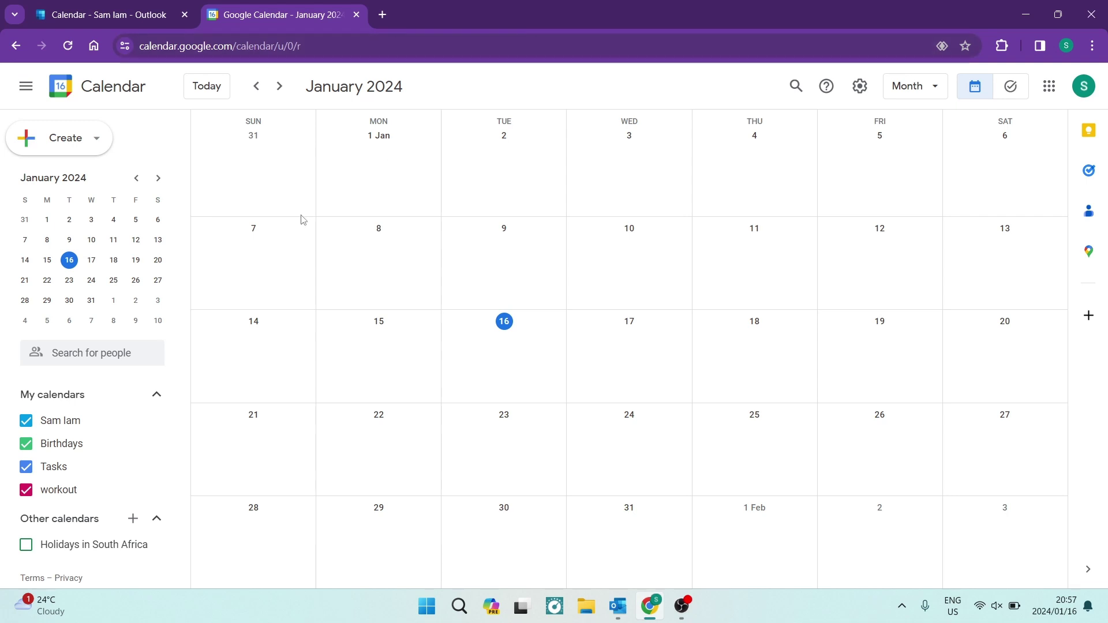
Look up the Calendar app in the Google apps list from a new browser tab, and return to Google Calendar
click(382, 14)
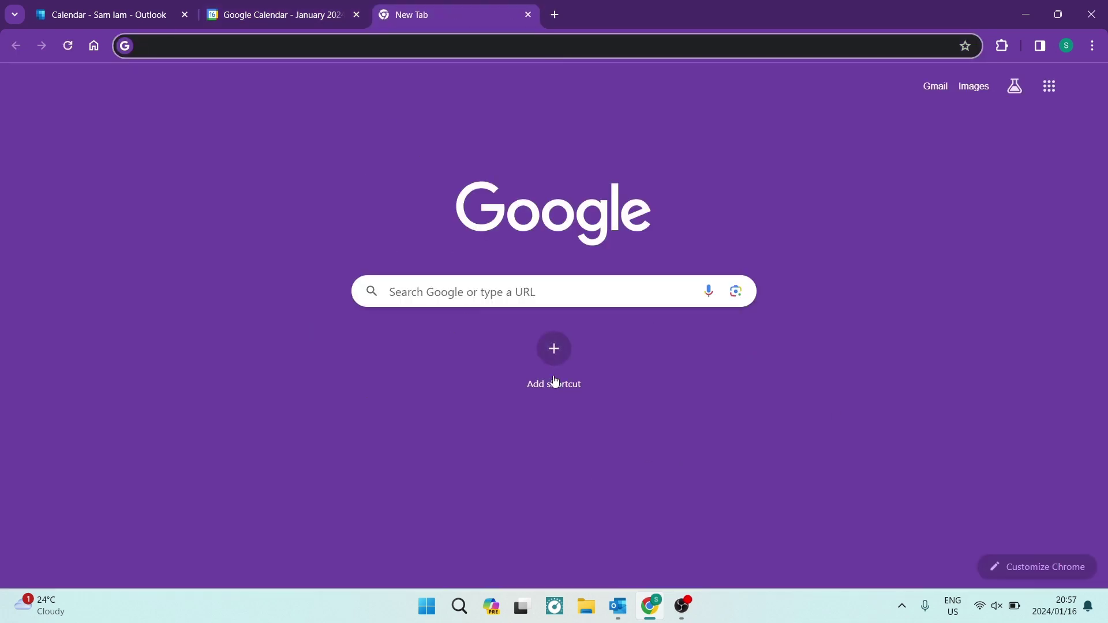
click(1050, 92)
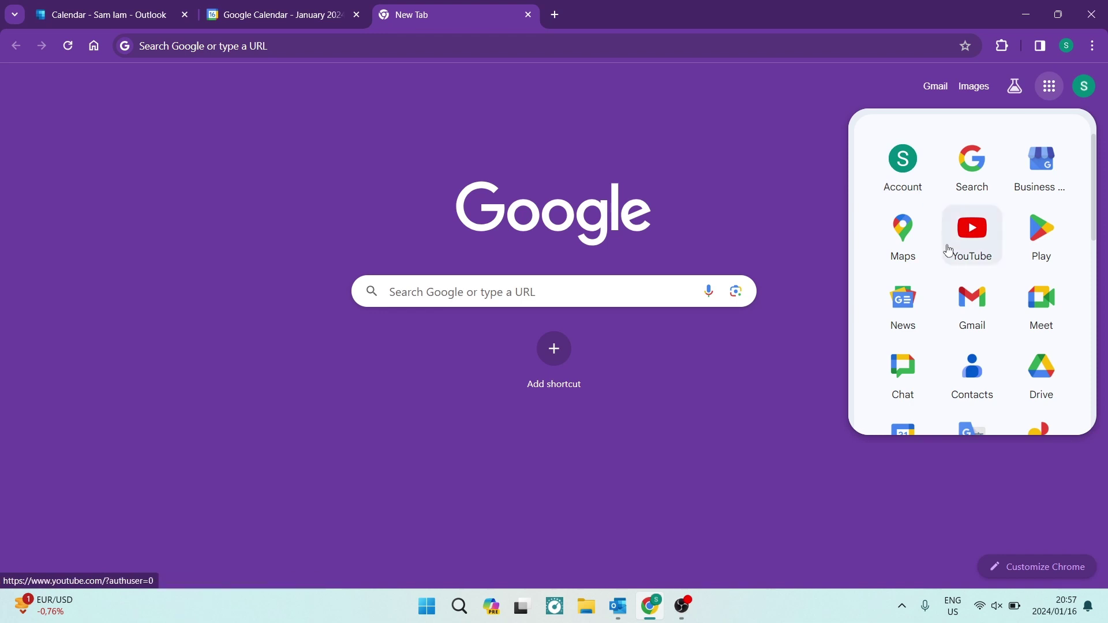
scroll(952, 260, down, 3)
scroll(957, 285, down, 1)
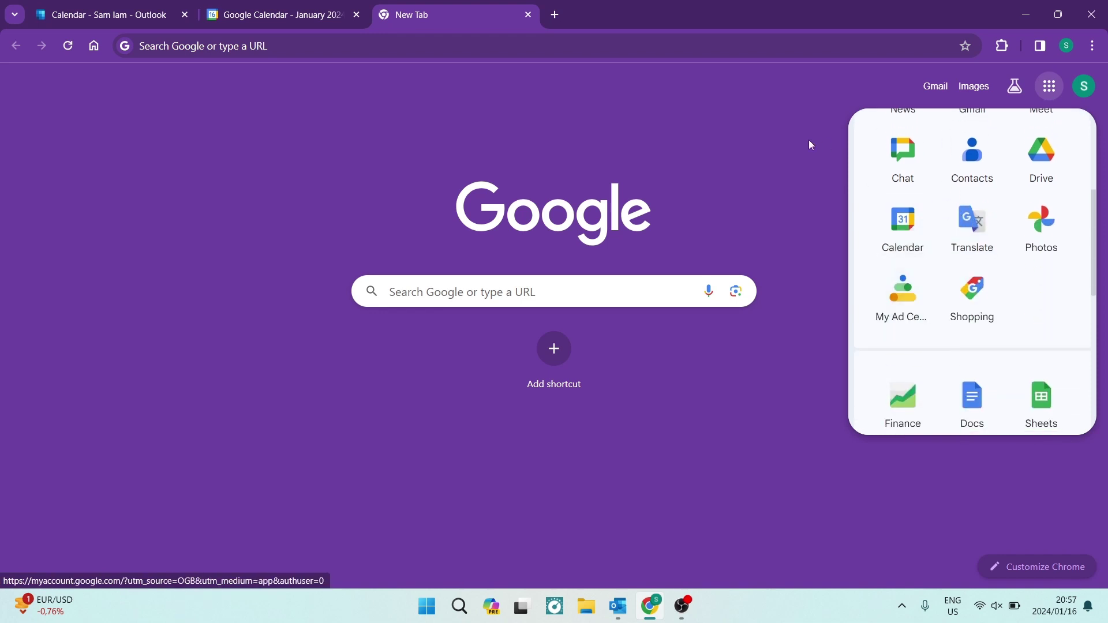
click(528, 77)
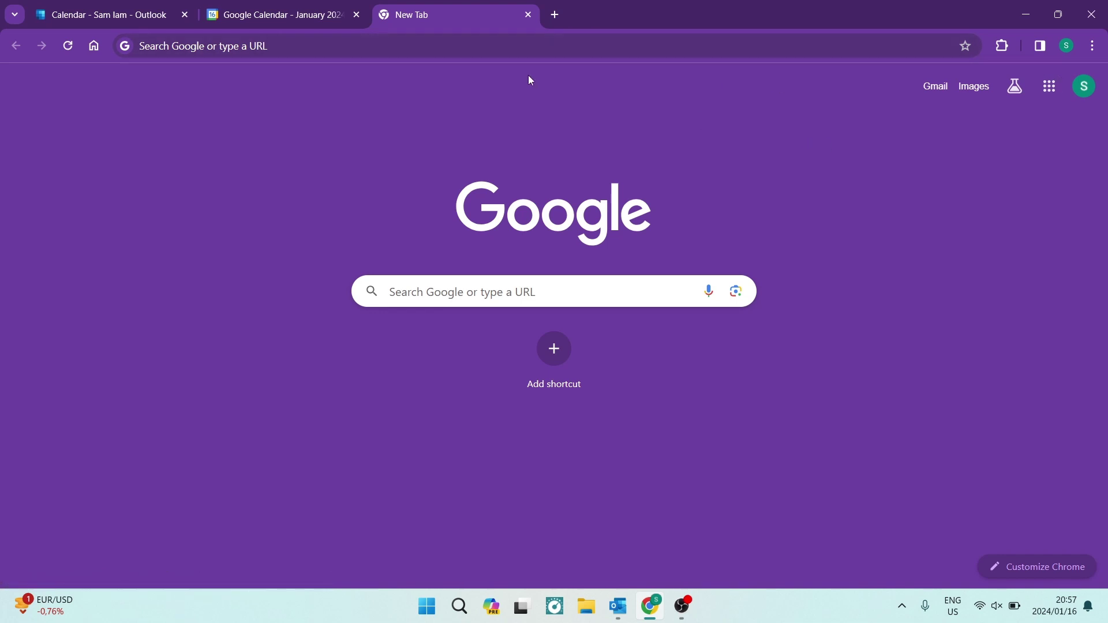
click(319, 23)
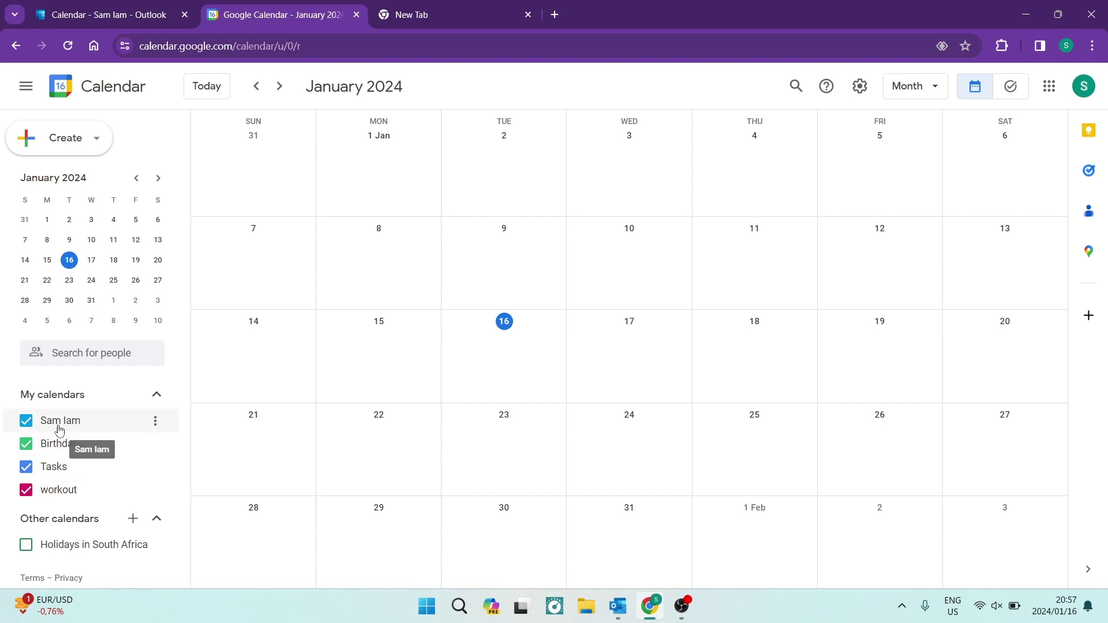
Open the settings and sharing options of the account owner's main calendar at the Integrate calendar section
click(157, 423)
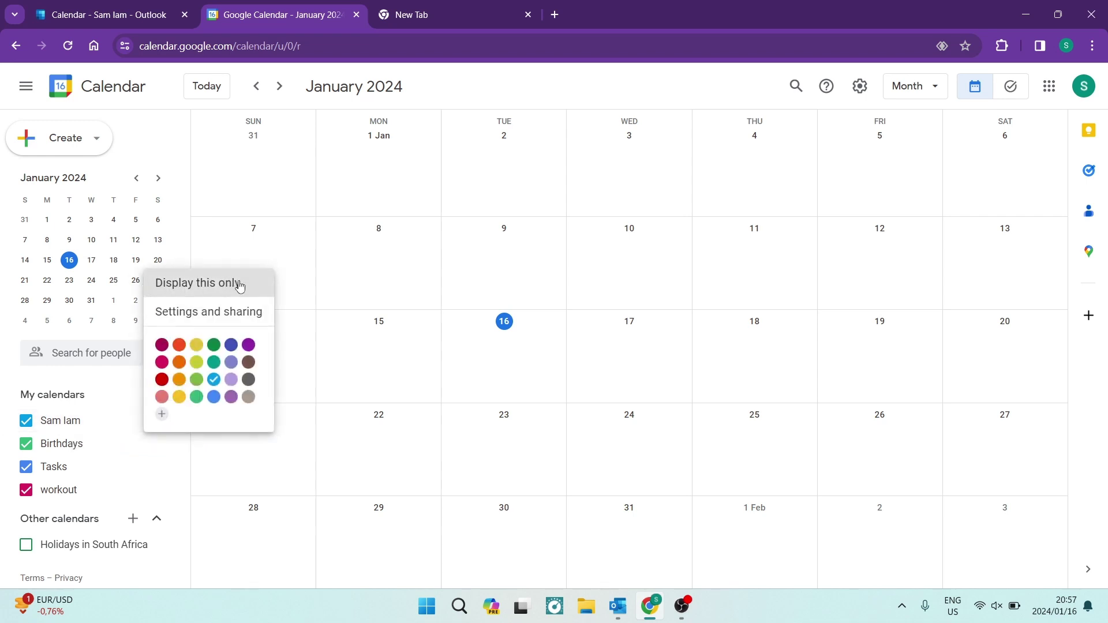
click(210, 312)
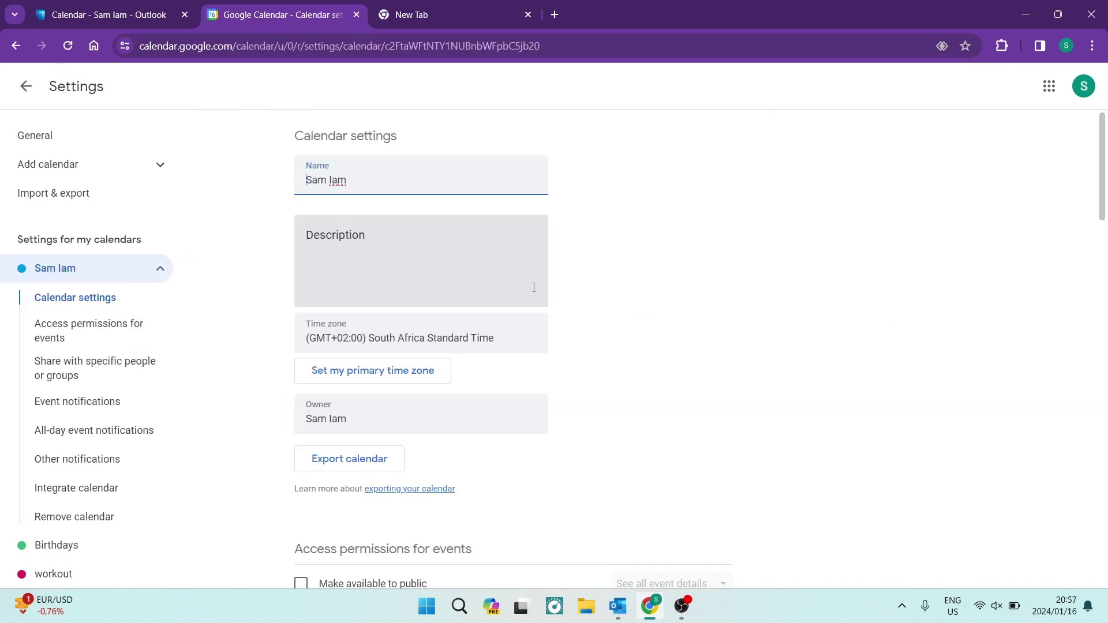
scroll(491, 284, down, 5)
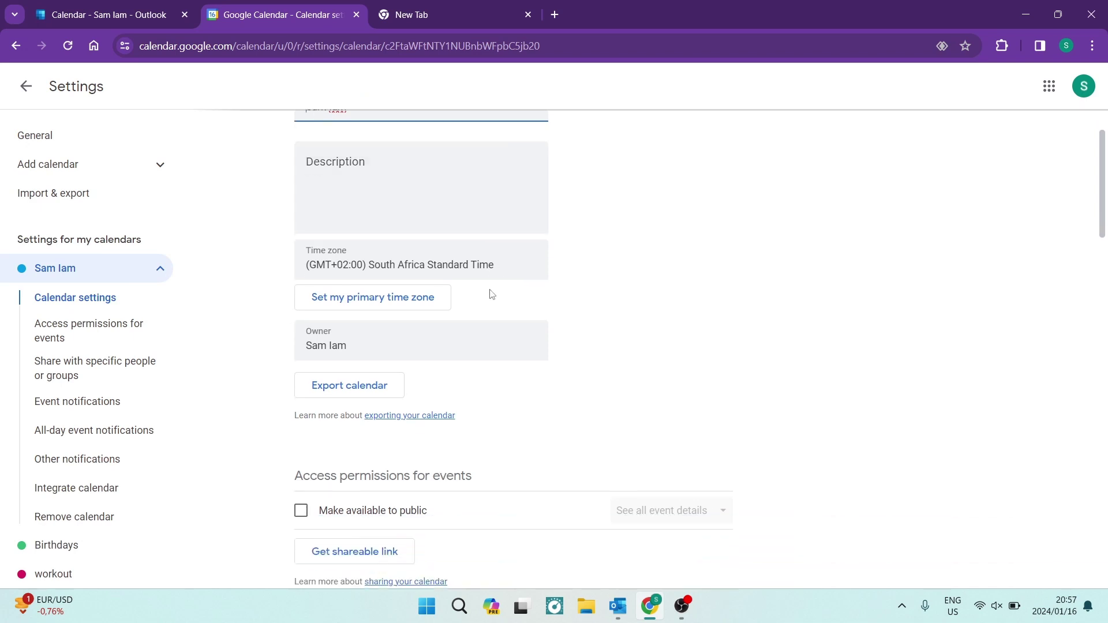
scroll(490, 307, down, 4)
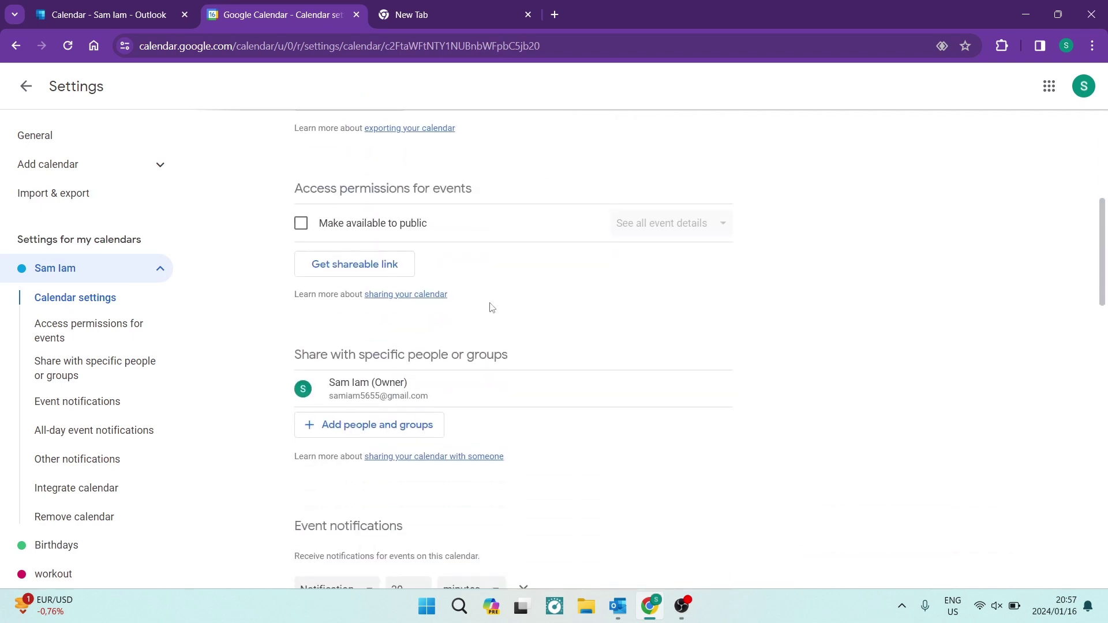
scroll(490, 307, down, 5)
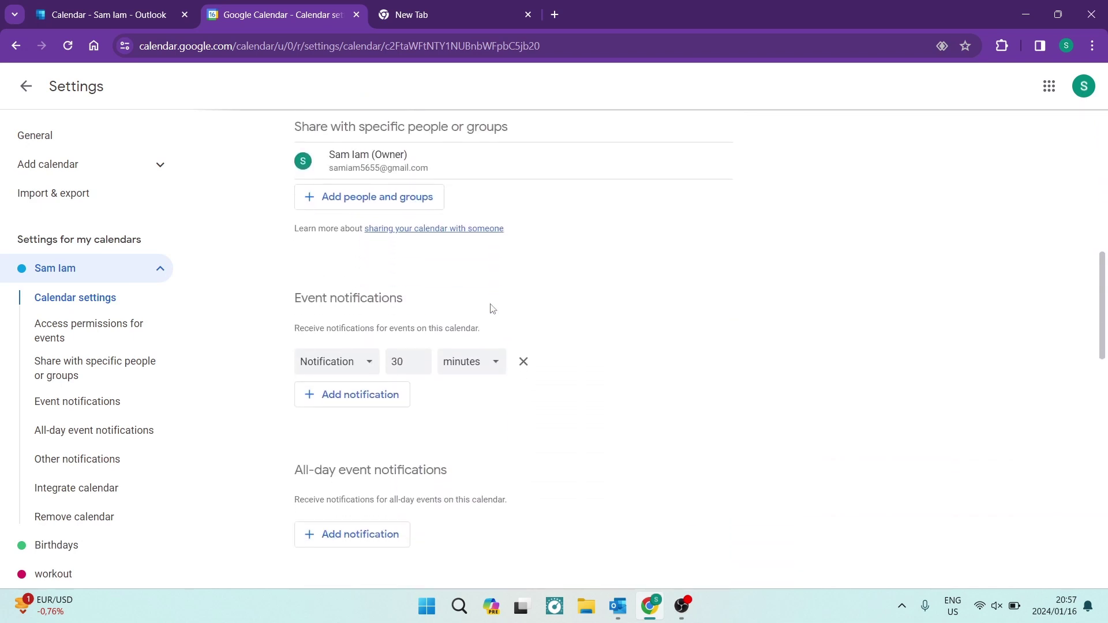
scroll(492, 308, down, 6)
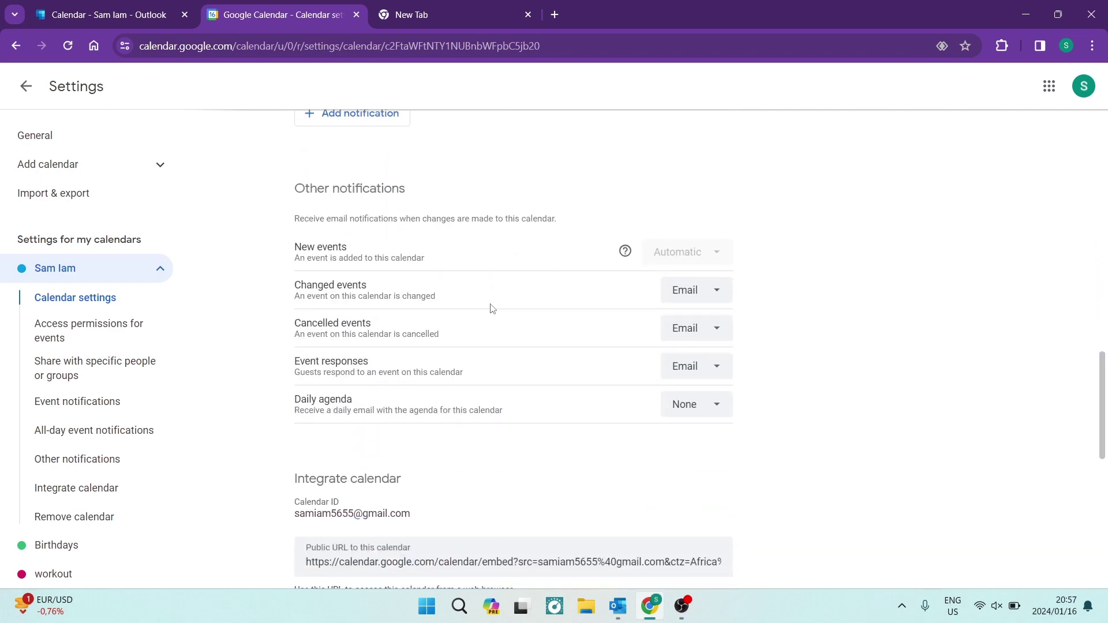
scroll(492, 308, down, 3)
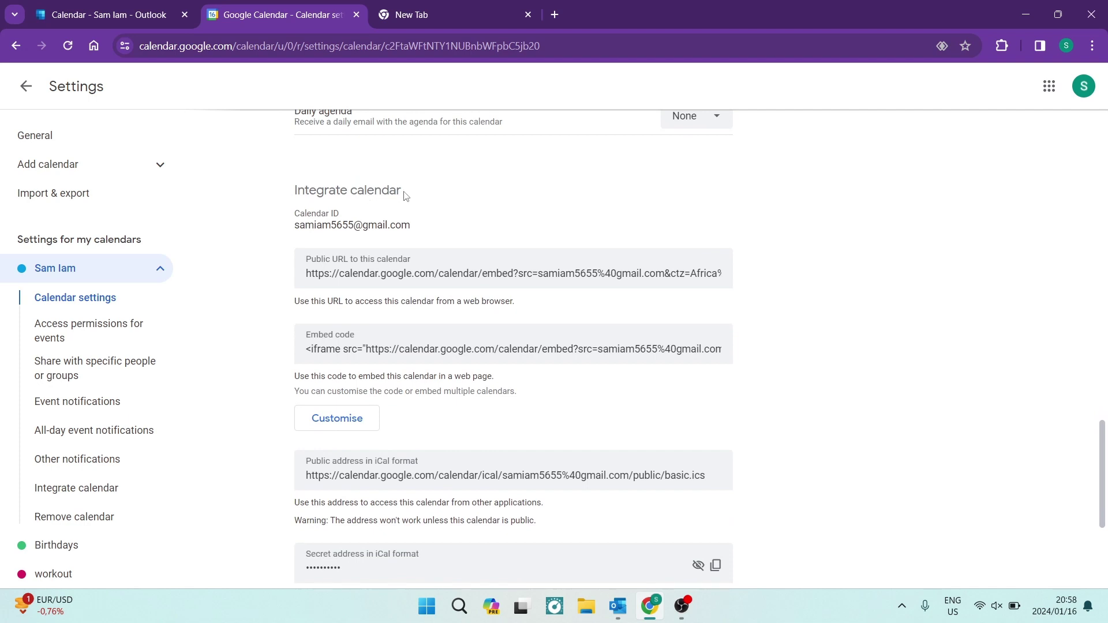
Copy the calendar's secret address in iCal format and acknowledge the security warning
drag(404, 195, 283, 197)
click(474, 207)
scroll(434, 438, down, 1)
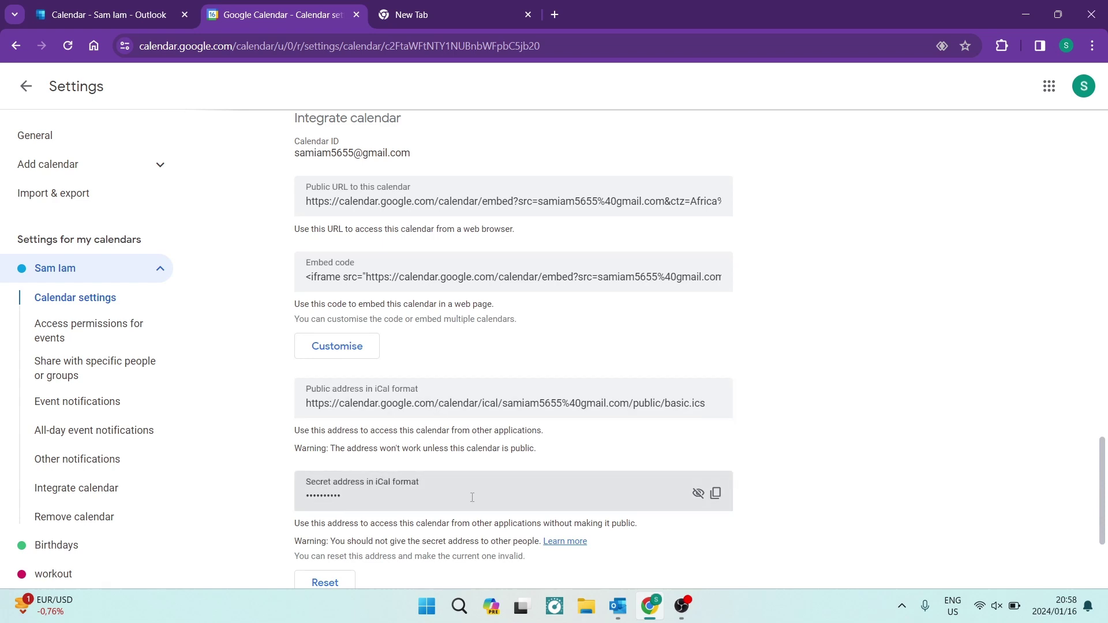
click(716, 493)
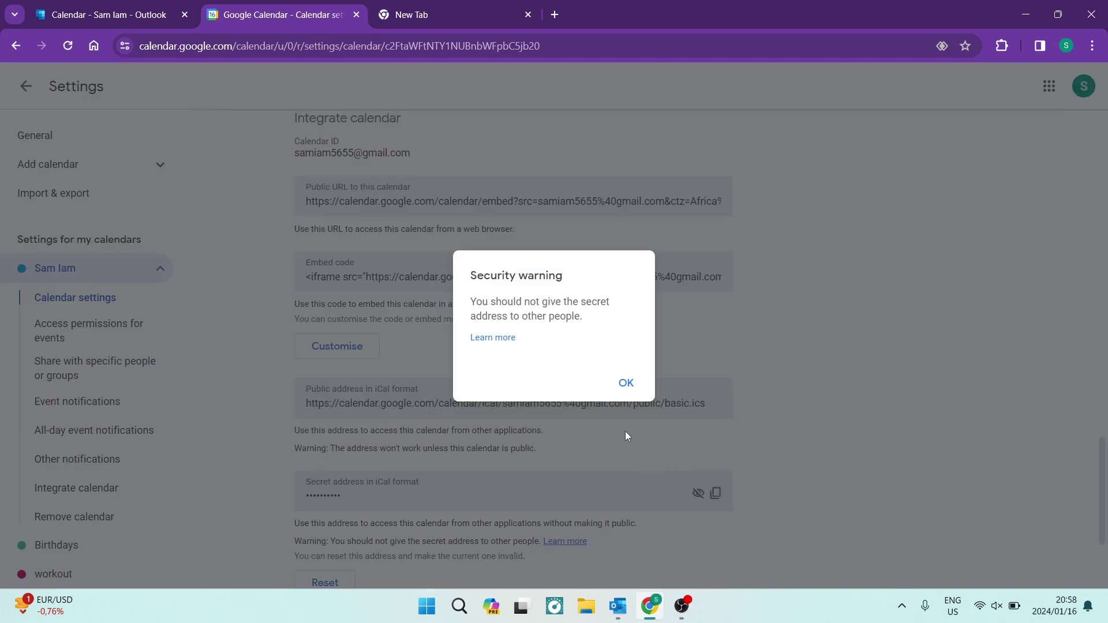
click(625, 385)
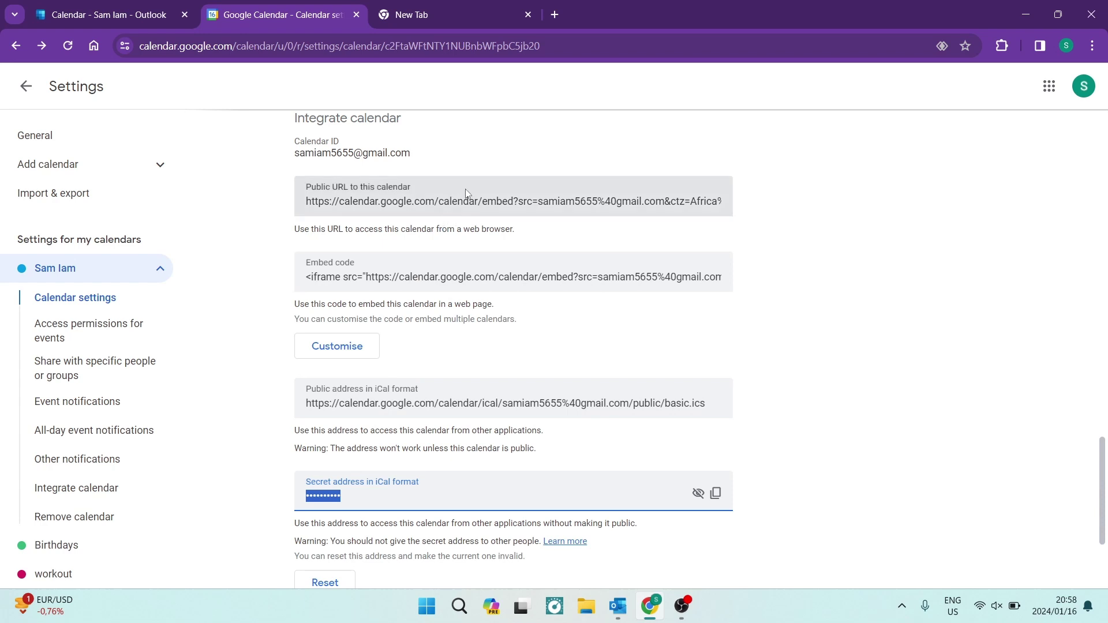
Switch to the Outlook web calendar and start adding a calendar by web subscription, pasting the secret iCal address as its URL
click(106, 15)
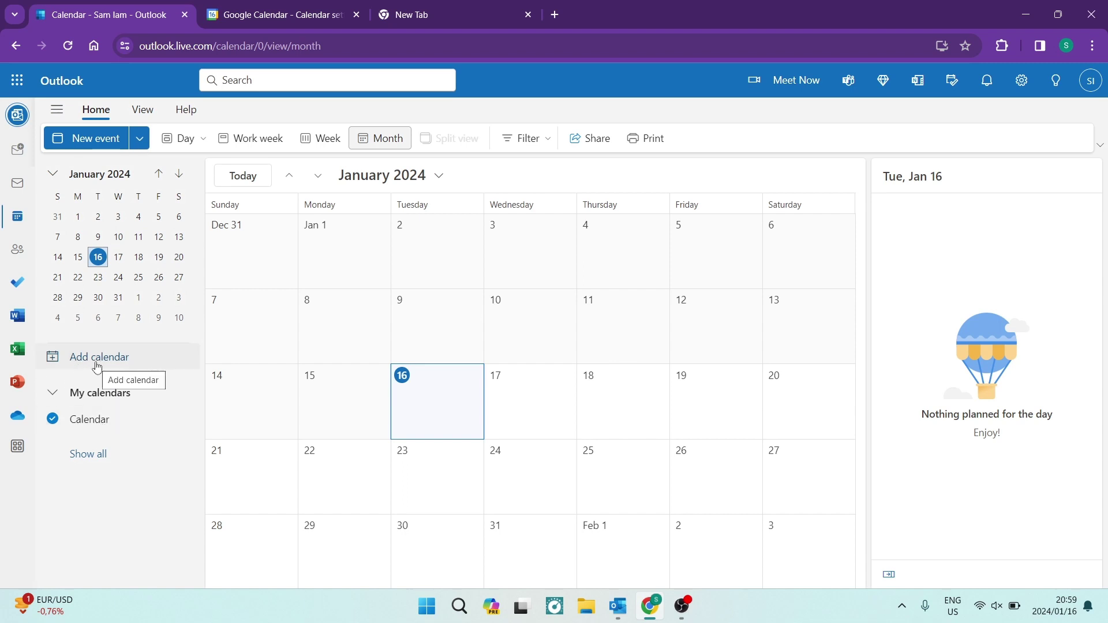
click(17, 221)
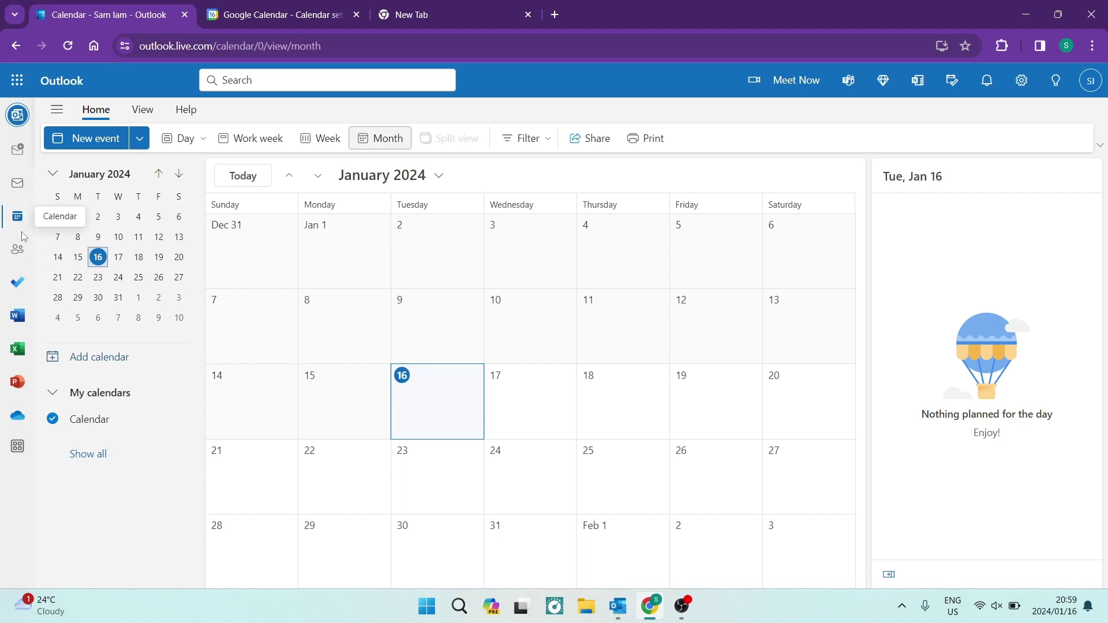
click(82, 368)
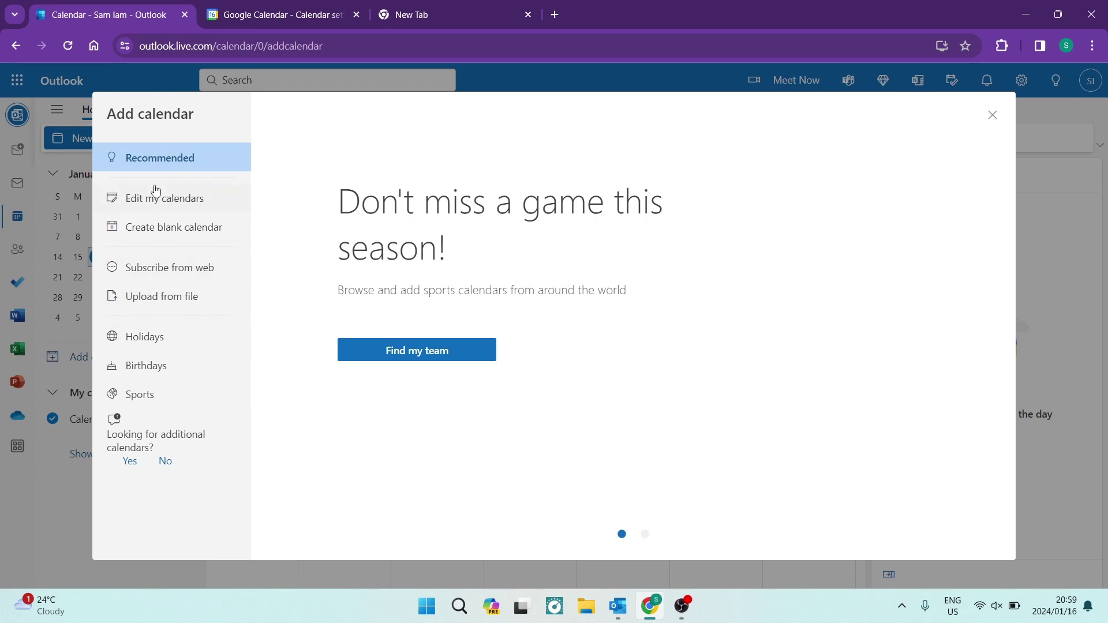
click(171, 269)
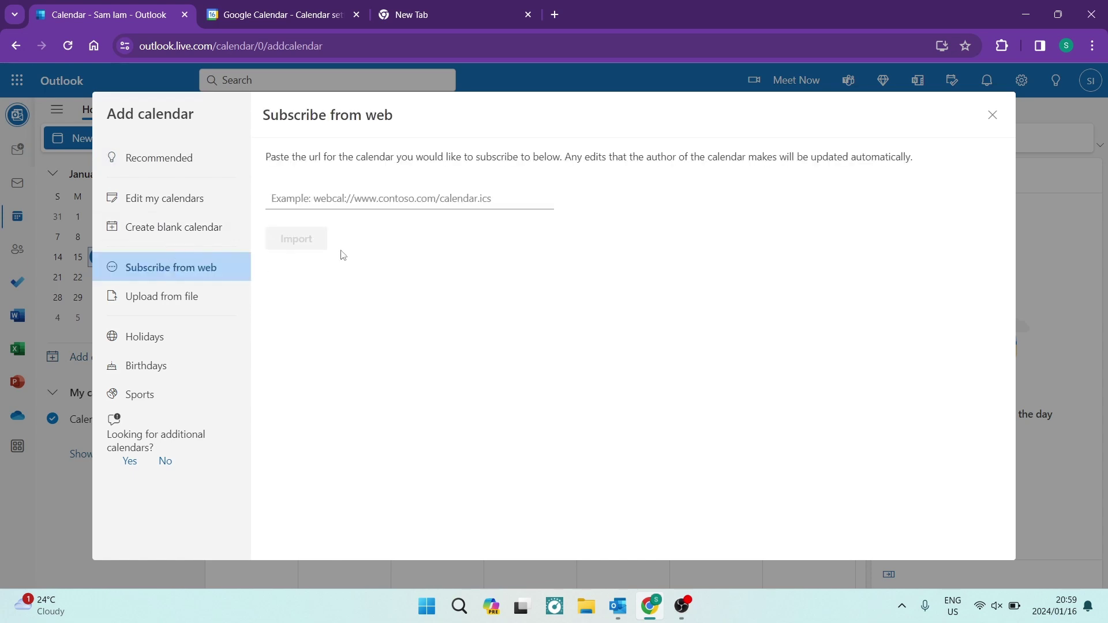
click(351, 200)
key(ctrl+v)
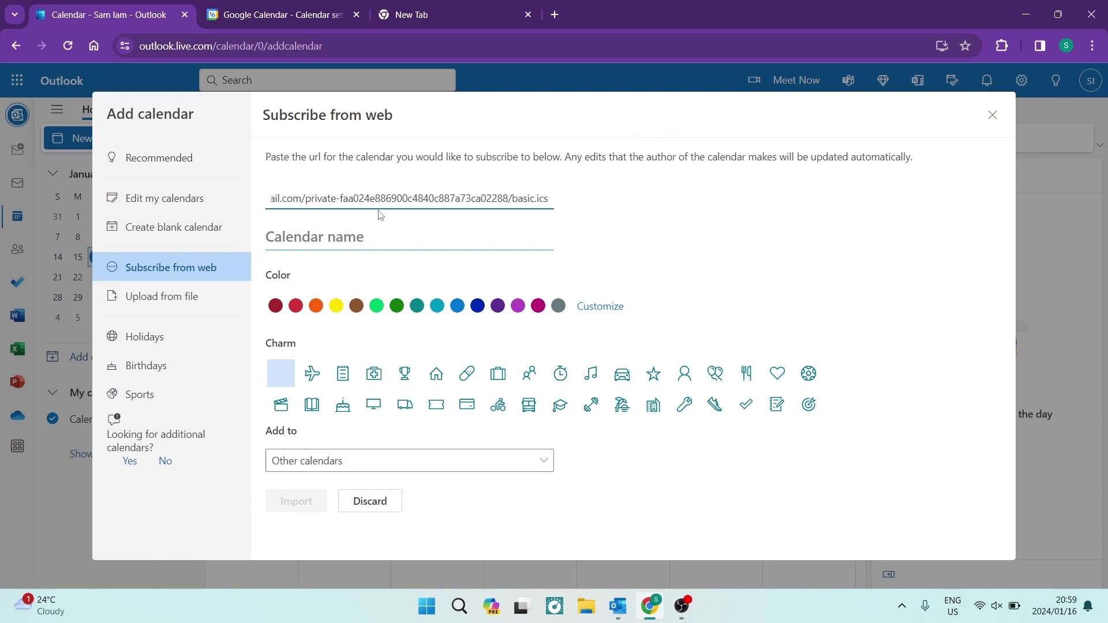
Enter G as the name of the web-subscribed calendar, and discard the subscription without importing it
click(285, 14)
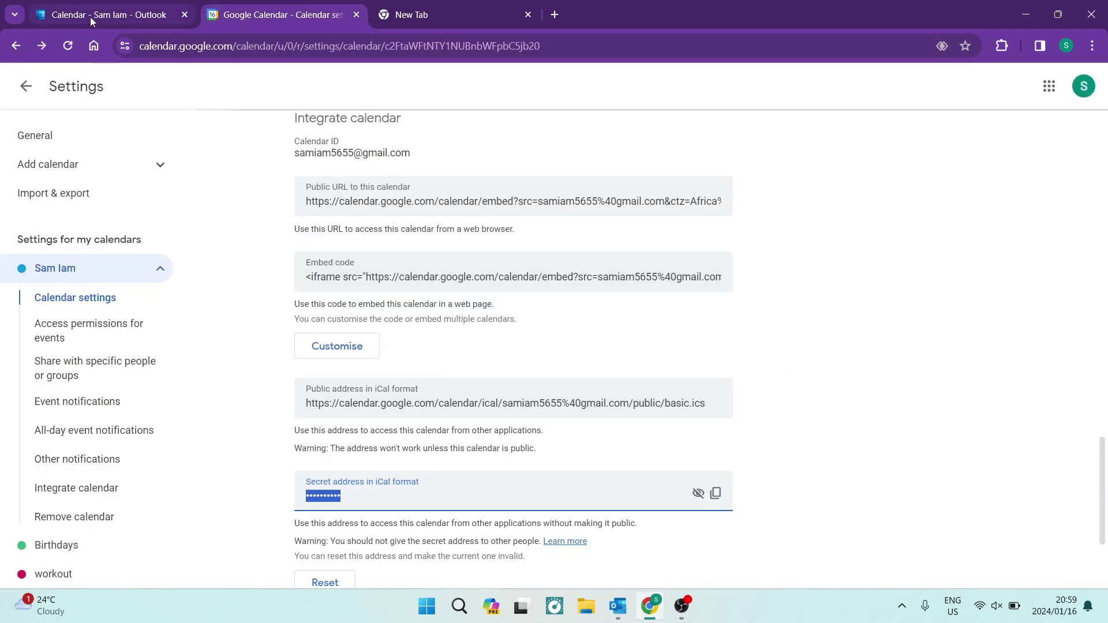
click(90, 16)
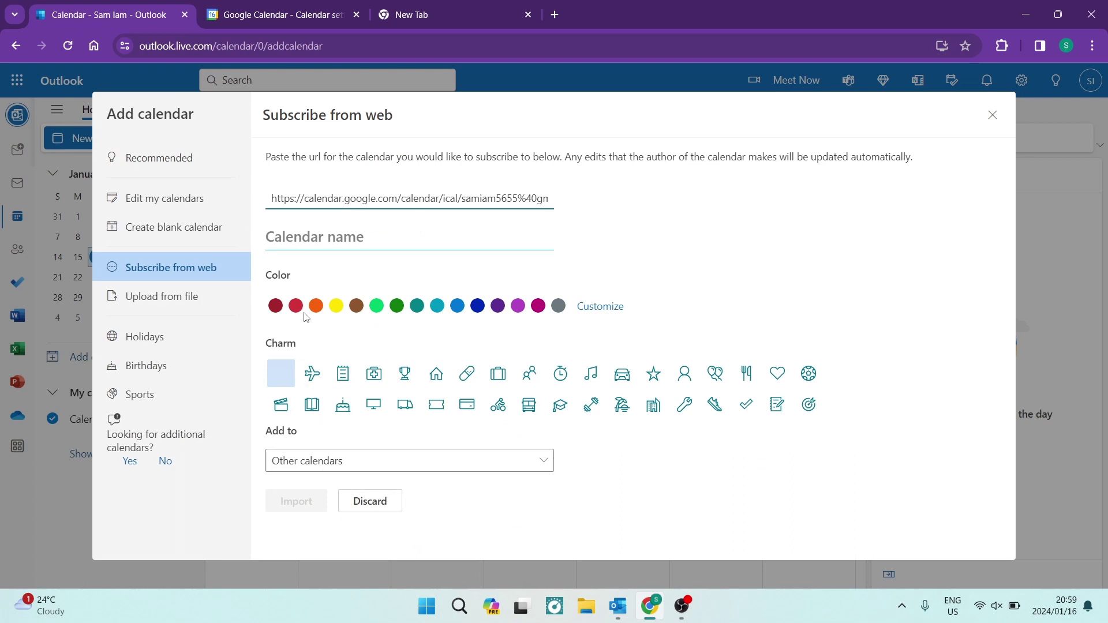
click(307, 236)
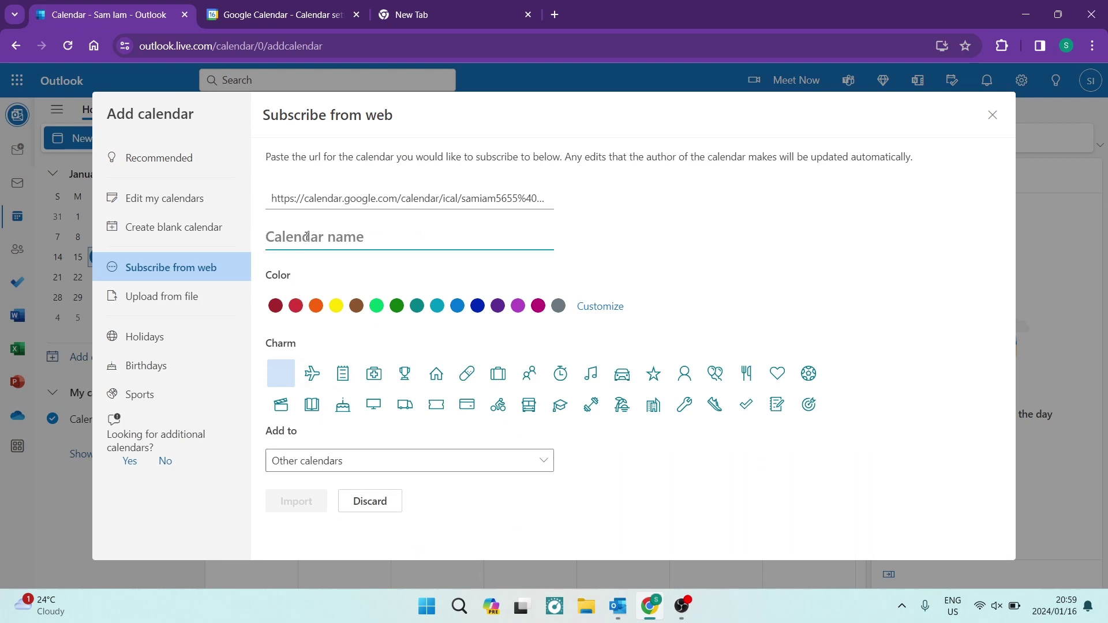
text(G)
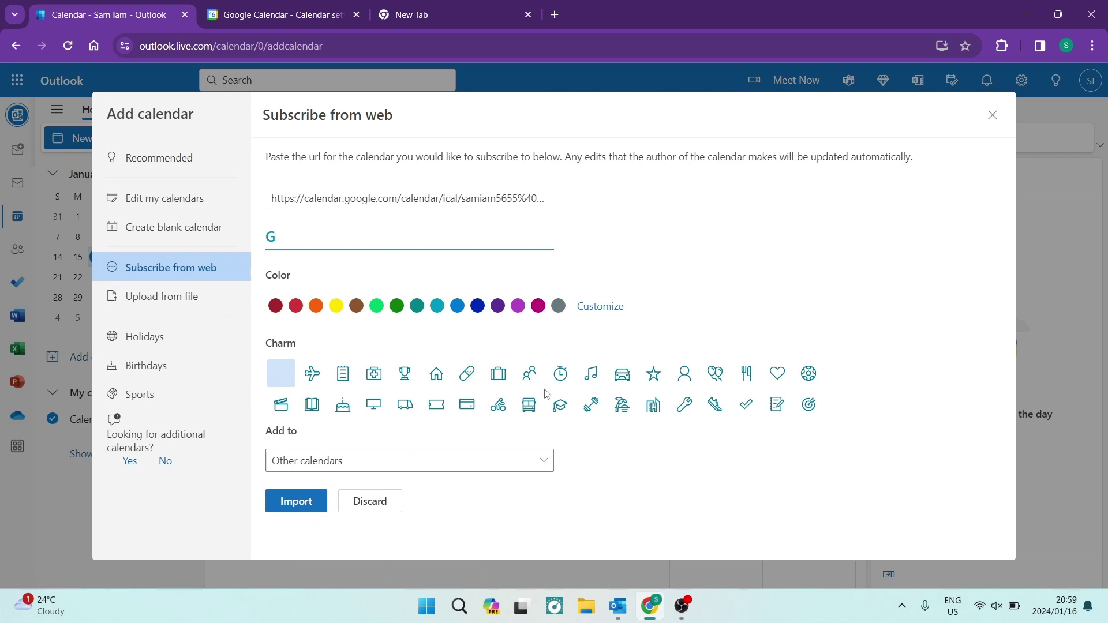
click(992, 115)
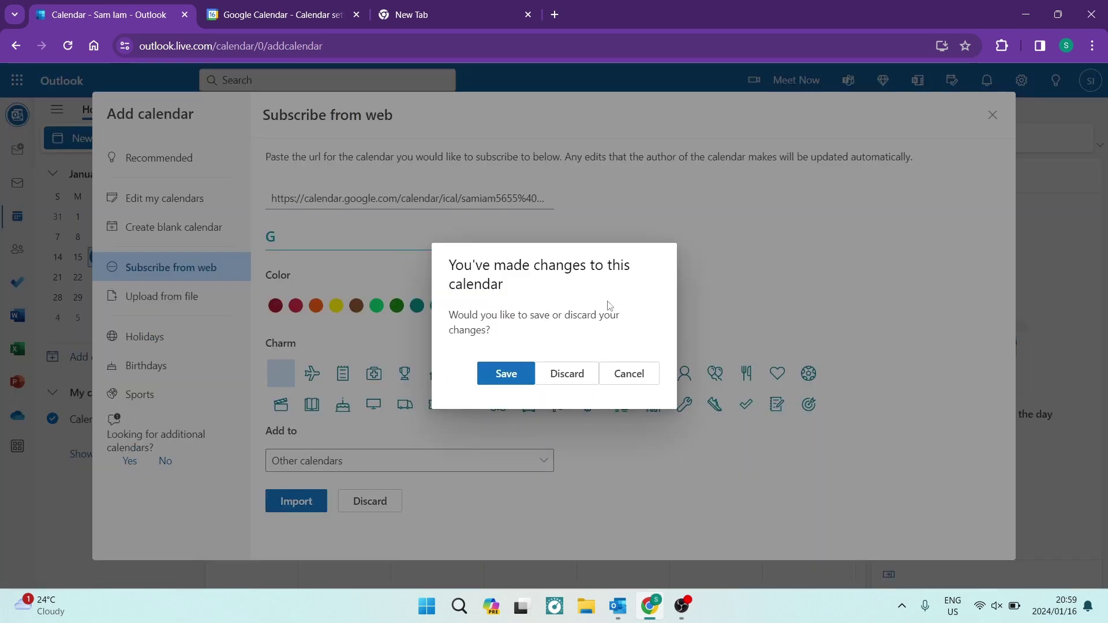
click(547, 383)
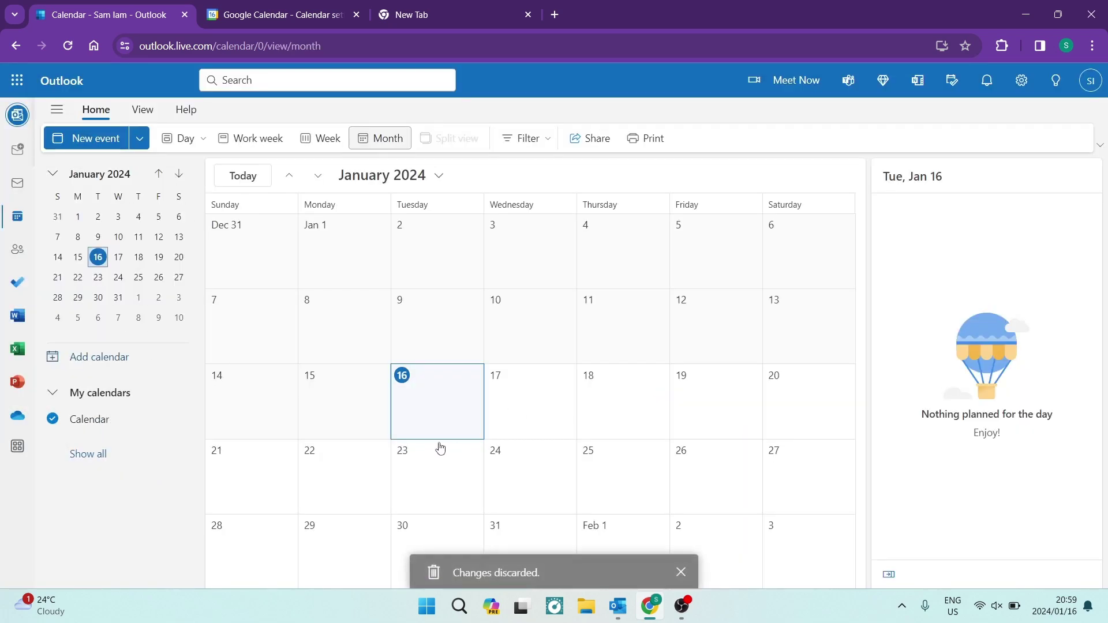
Switch to the Outlook desktop app and start adding a calendar from the Internet, pasting the secret iCal address as its location
click(618, 607)
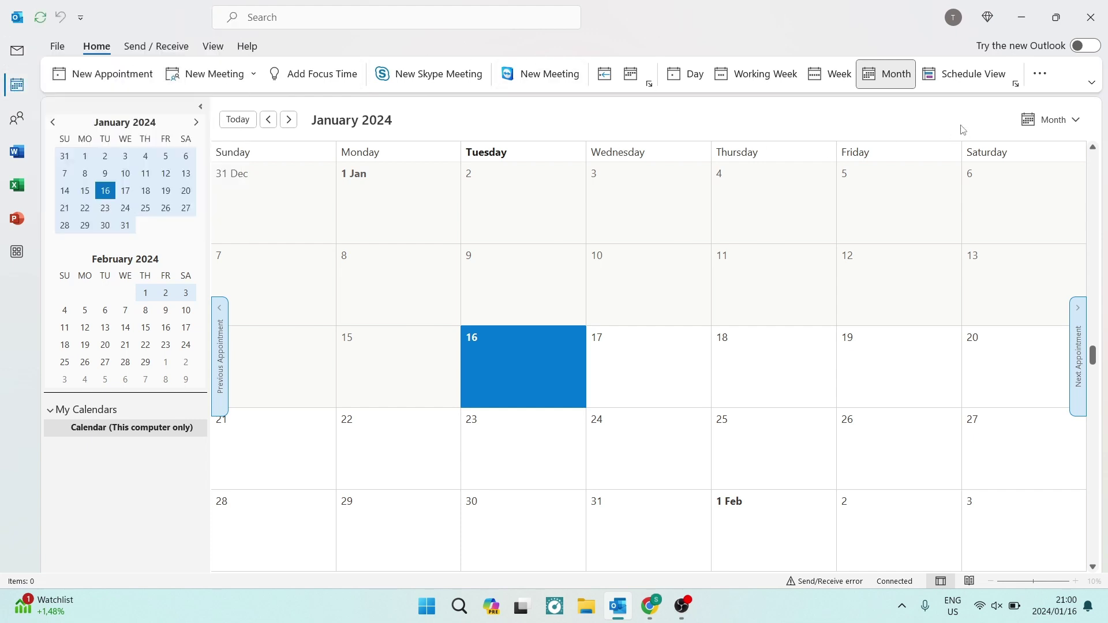
click(1045, 79)
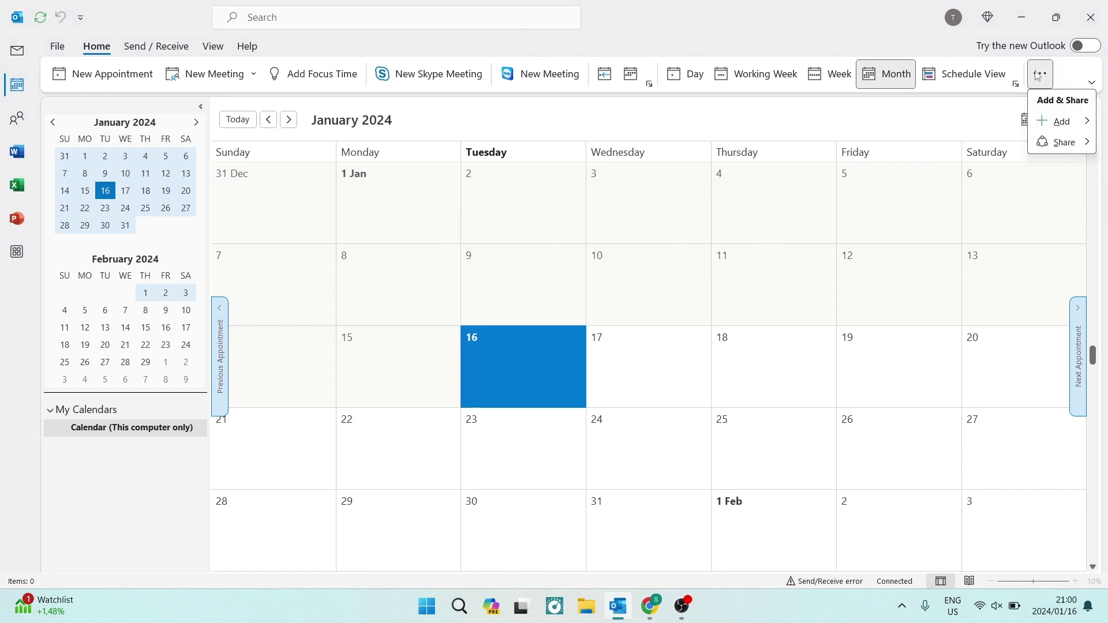
mouse_move(1064, 127)
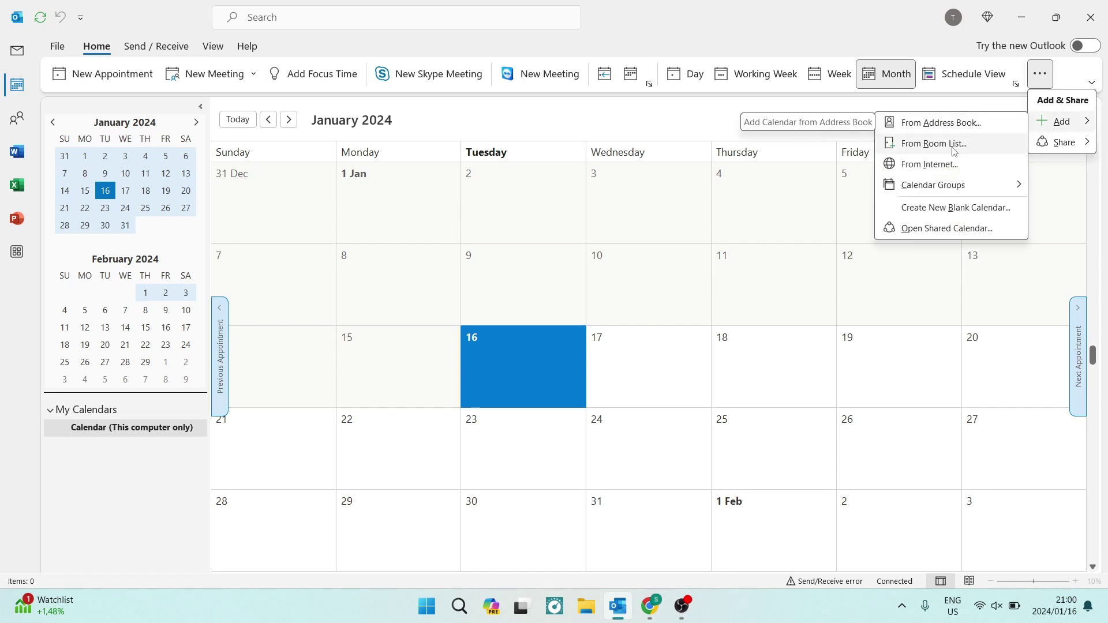
click(930, 165)
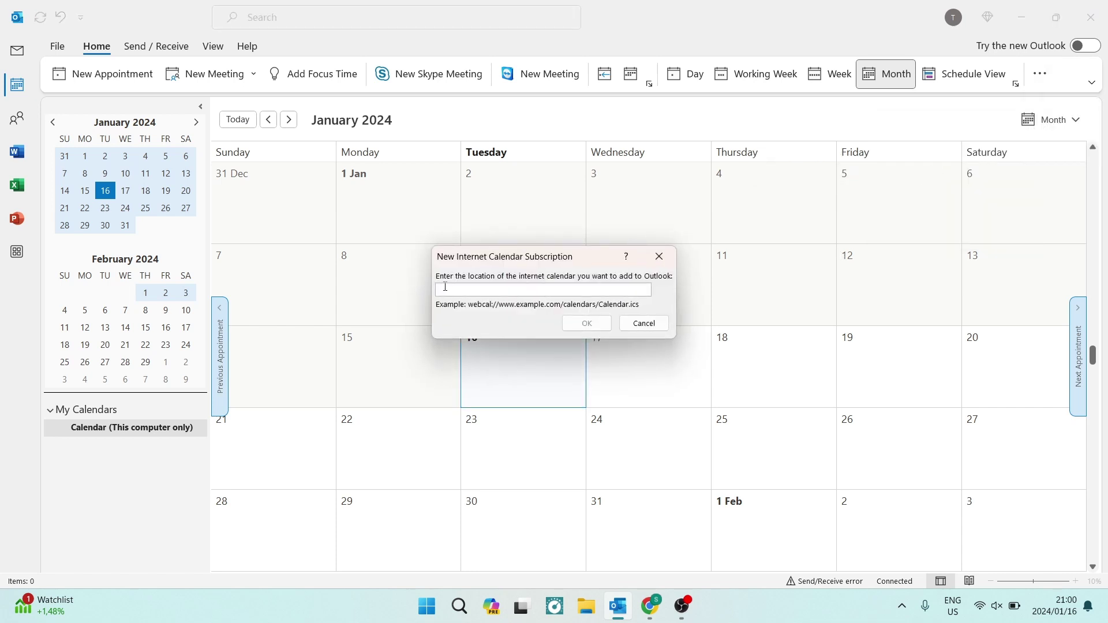
key(ctrl+v)
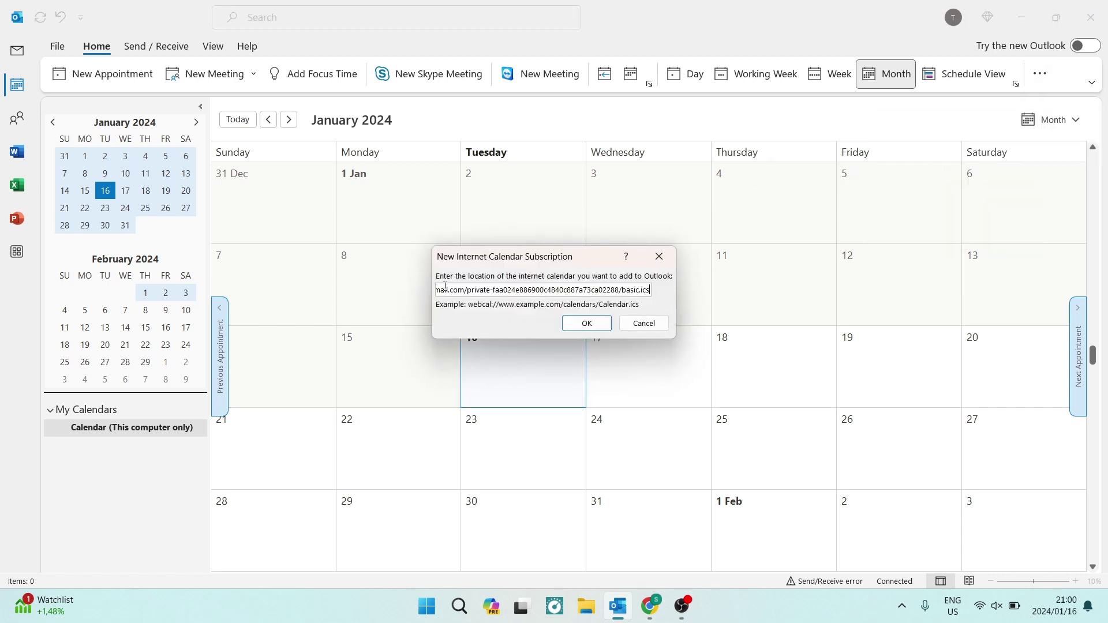